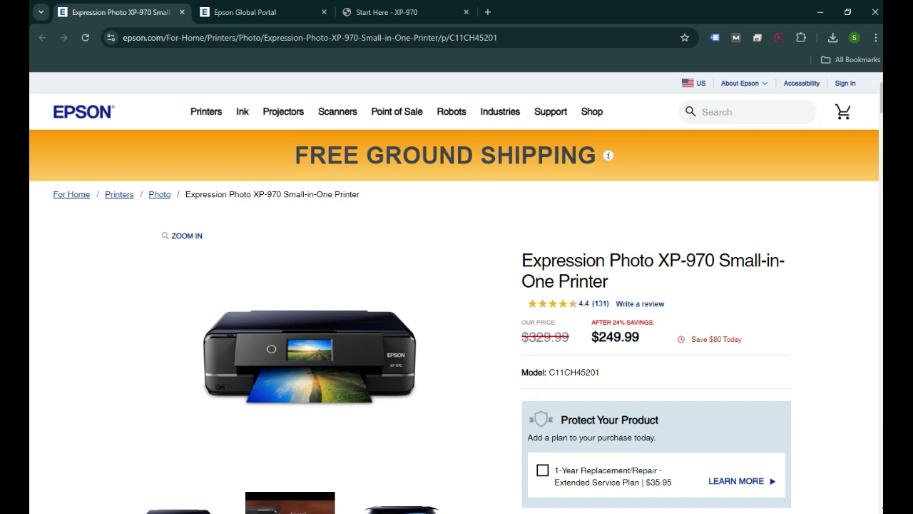
# Switch to the XP-970 Start Here PDF tab and move it ahead of the Global Portal tab.
pyautogui.moveTo(522, 260); pyautogui.dragTo(645, 260)
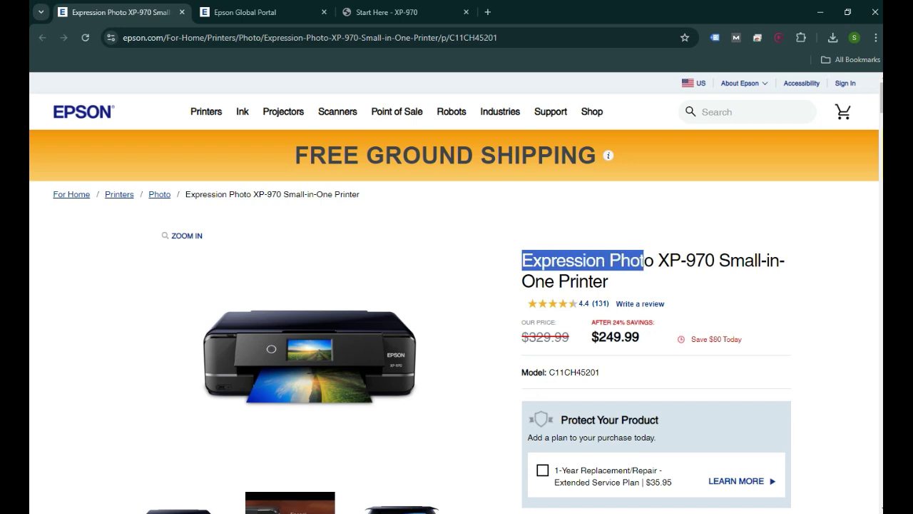
pyautogui.click(644, 260)
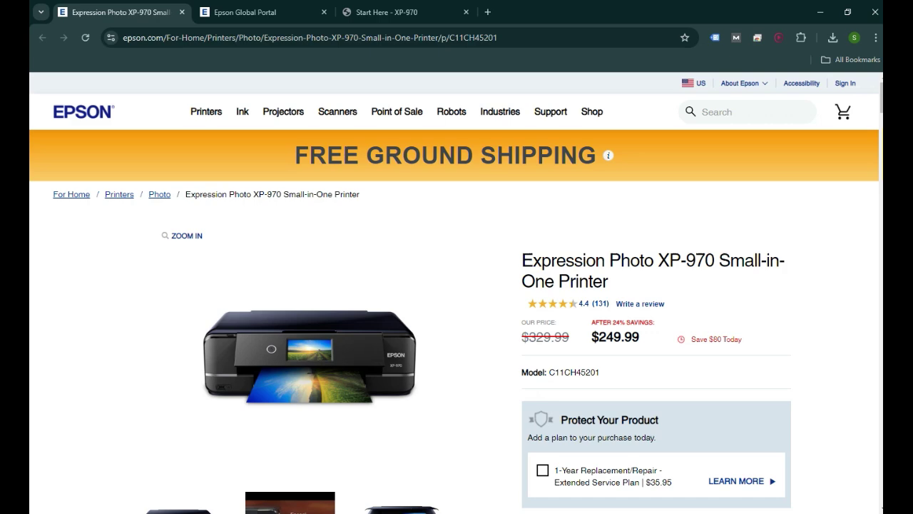
pyautogui.hotkey('ctrl', 'Tab')
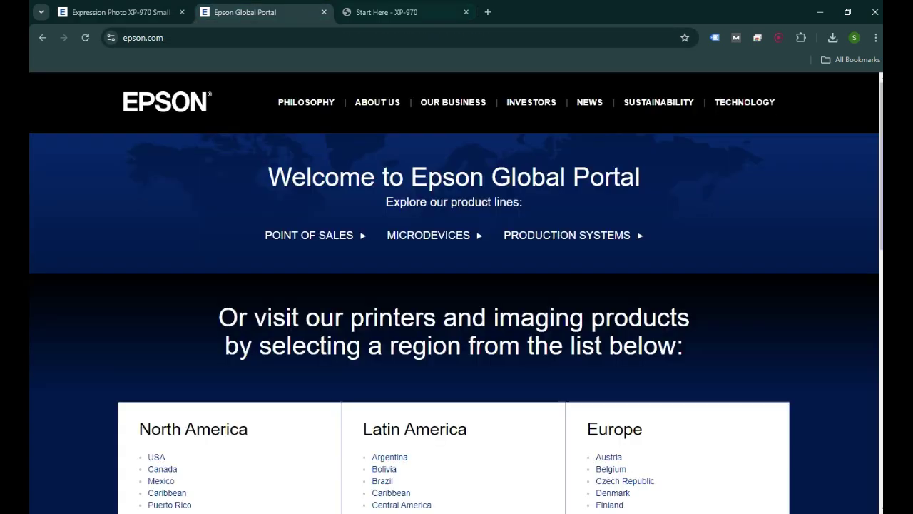
pyautogui.hotkey('ctrl', 'Tab')
pyautogui.hotkey('ctrl', 'shift', 'pageup')
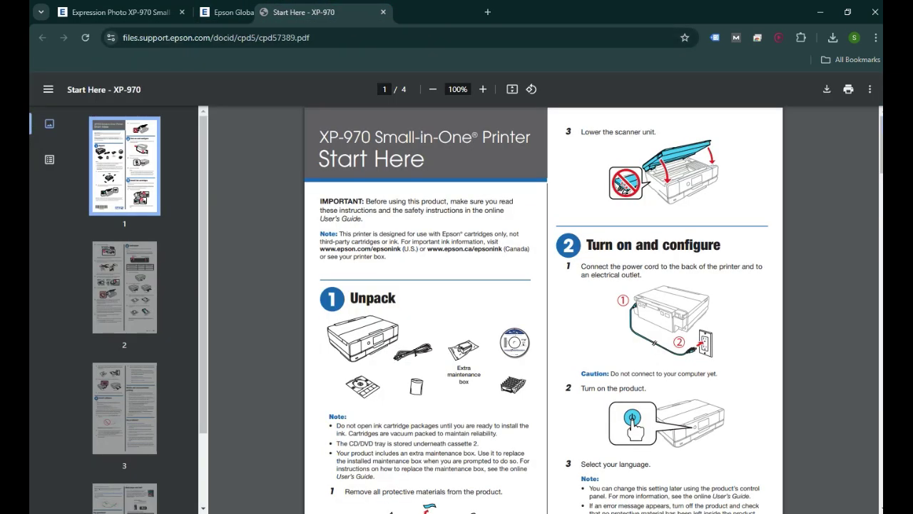
# Scroll through the XP-970 Start Here guide, then go back to the Epson Global Portal tab.
pyautogui.scroll(-2, 542, 307)
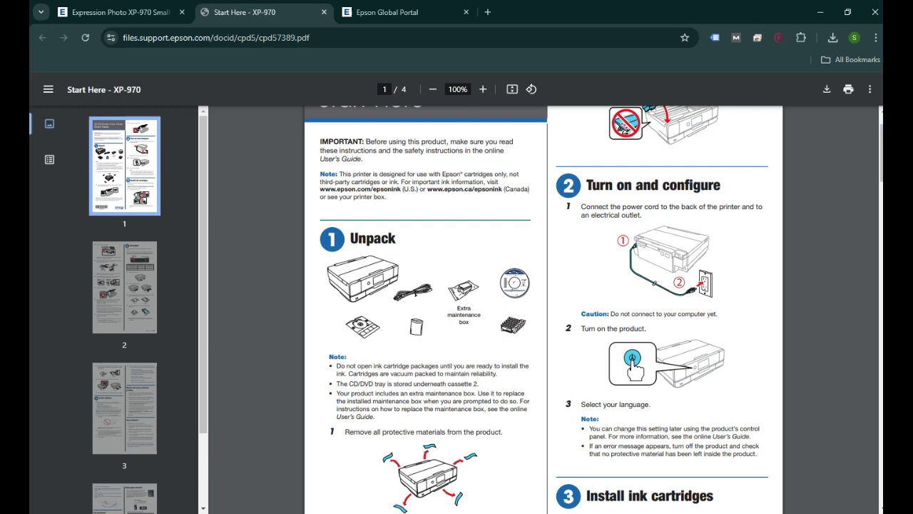
pyautogui.scroll(-2, 542, 307)
pyautogui.scroll(5, 542, 306)
pyautogui.scroll(-3, 543, 307)
pyautogui.scroll(-3, 542, 307)
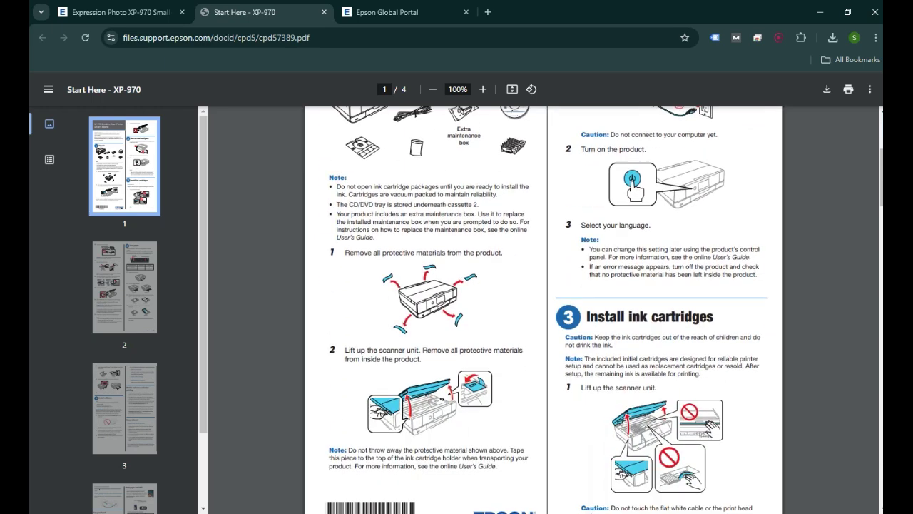
pyautogui.scroll(2, 543, 307)
pyautogui.scroll(3, 542, 306)
pyautogui.scroll(2, 542, 307)
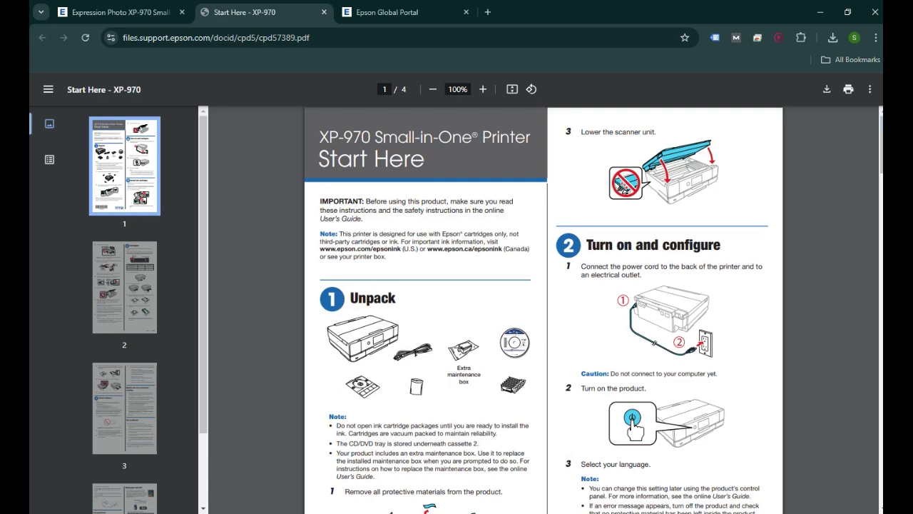
pyautogui.scroll(-2, 542, 307)
pyautogui.scroll(-3, 542, 307)
pyautogui.scroll(-2, 542, 307)
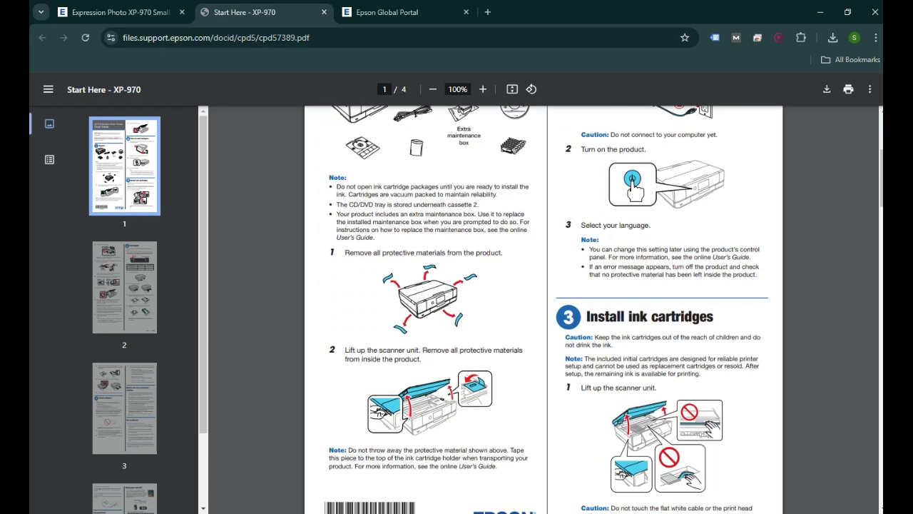
pyautogui.scroll(-3, 542, 307)
pyautogui.scroll(-1, 542, 307)
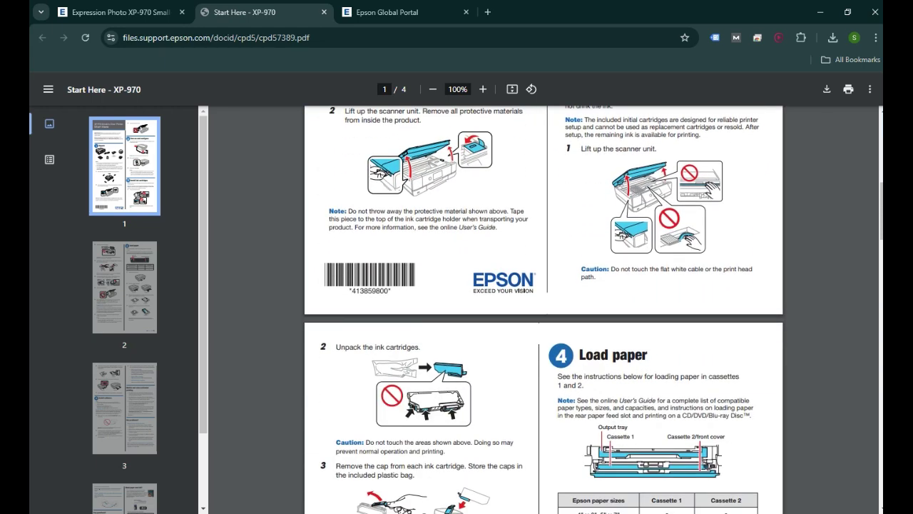
pyautogui.scroll(-1, 543, 307)
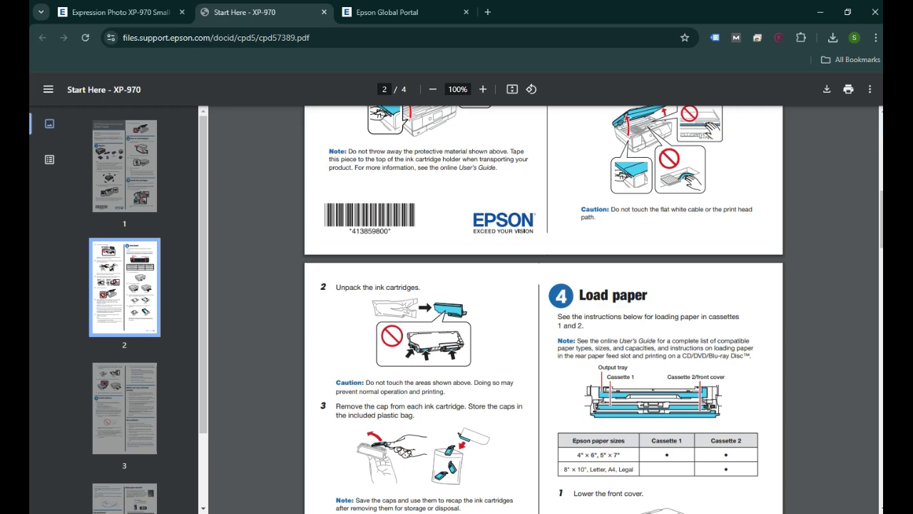
pyautogui.scroll(-2, 542, 307)
pyautogui.scroll(-3, 542, 307)
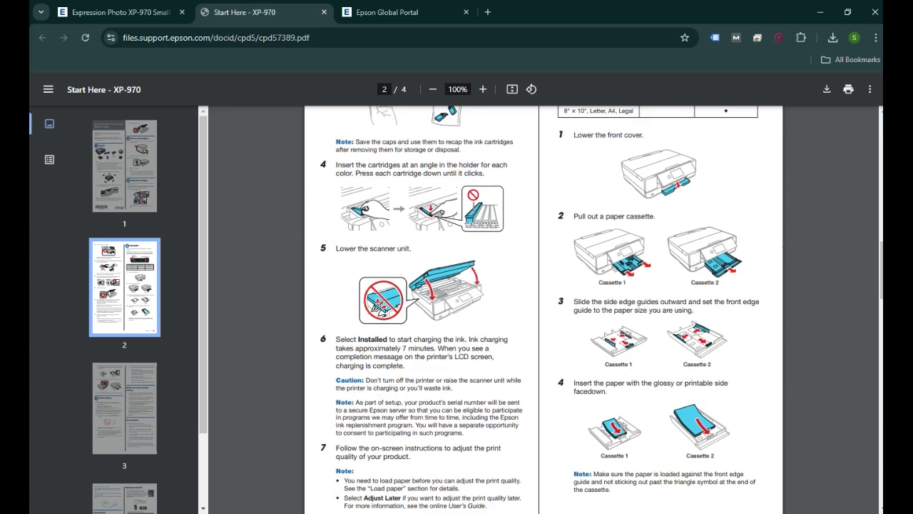
pyautogui.scroll(-2, 542, 307)
pyautogui.scroll(-2, 542, 307)
pyautogui.scroll(3, 542, 307)
pyautogui.scroll(4, 542, 307)
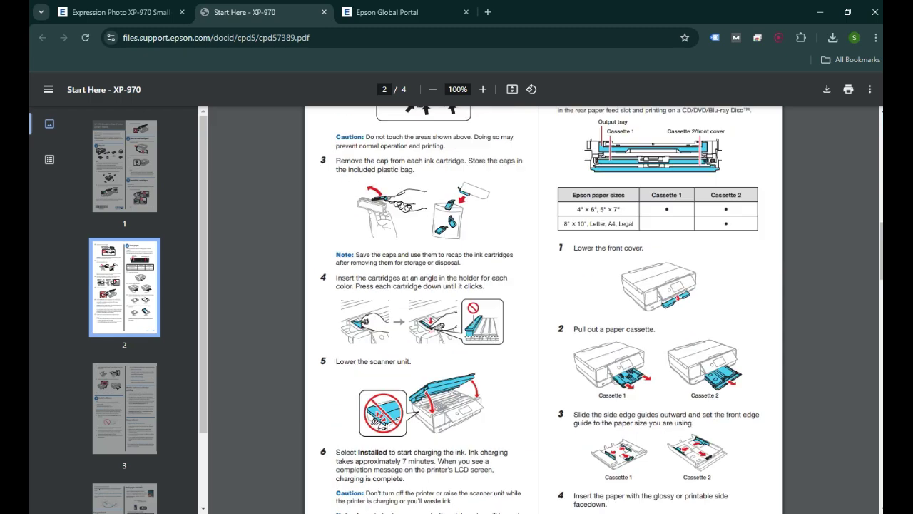
pyautogui.scroll(2, 542, 306)
pyautogui.scroll(4, 542, 307)
pyautogui.scroll(1, 542, 307)
pyautogui.scroll(2, 542, 307)
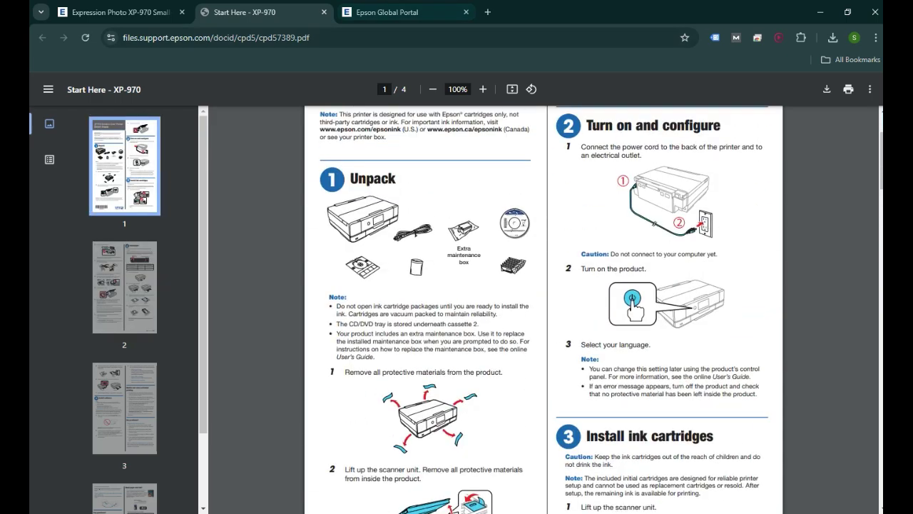
pyautogui.hotkey('ctrl', 'Tab')
pyautogui.hotkey('ctrl', 'l')
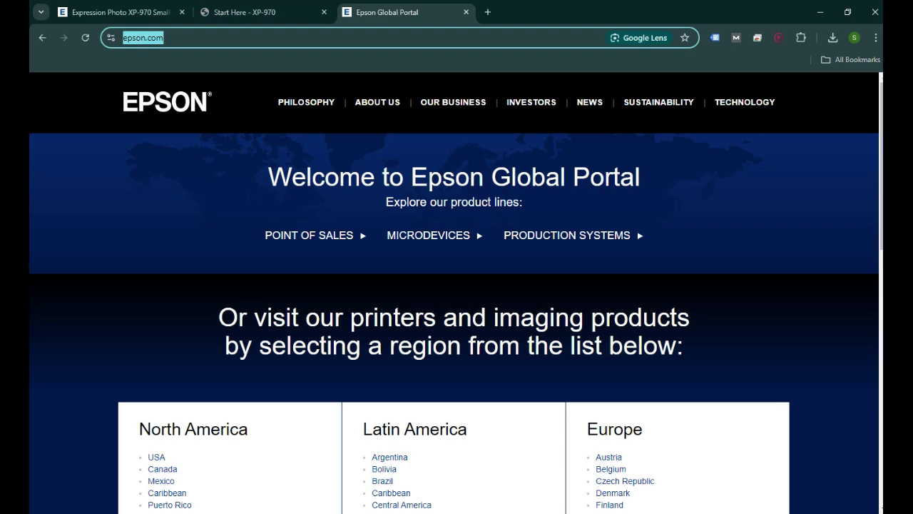
# Pick the USA site from the Global Portal and go to Epson's Printer Support page.
pyautogui.click(156, 457)
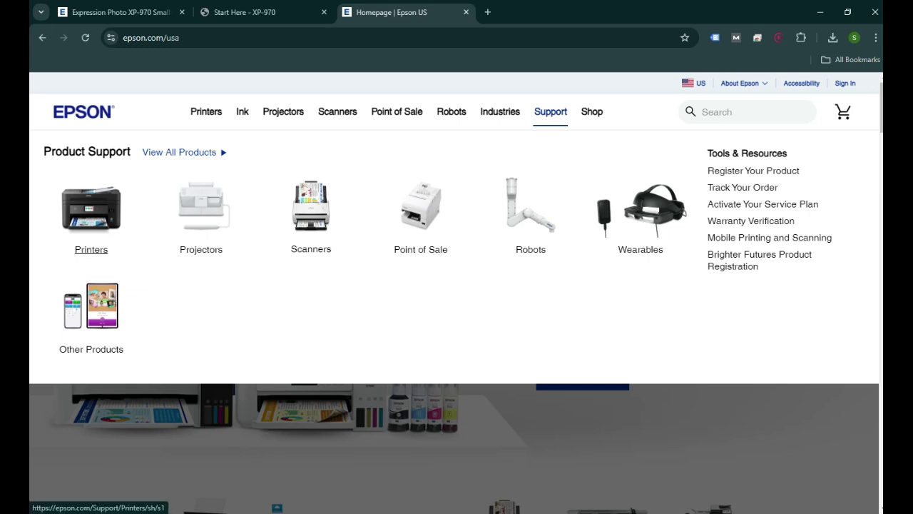
pyautogui.click(91, 249)
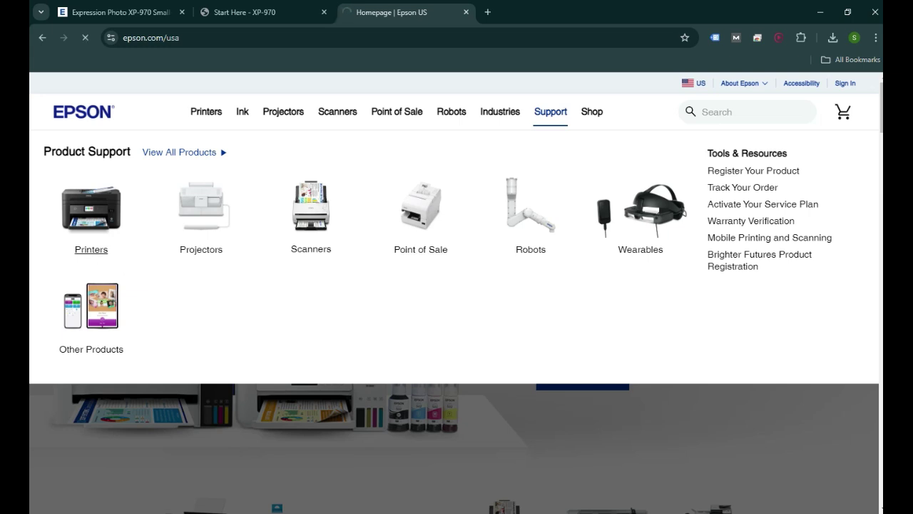
pyautogui.scroll(-1, 457, 286)
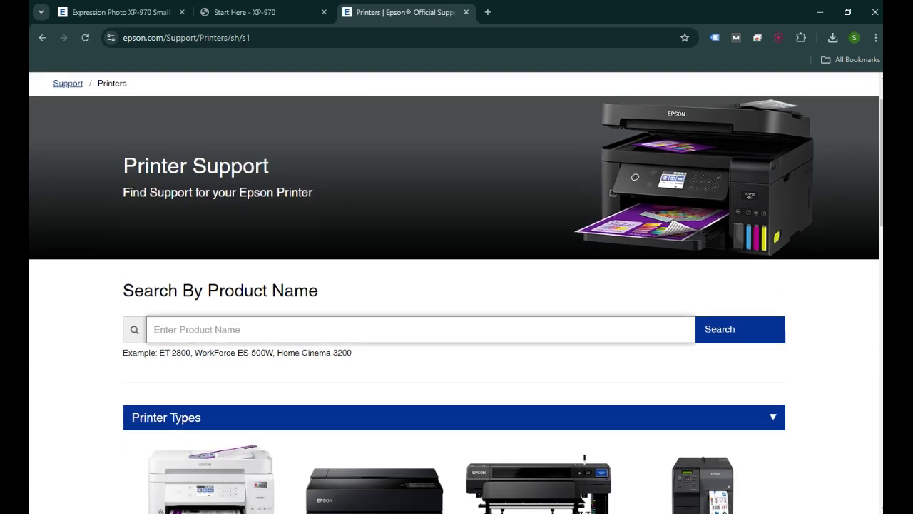
# Search for 'xp 970' and open the Epson XP-970 suggestion.
pyautogui.write('x')
pyautogui.write('p')
pyautogui.write(' 970')
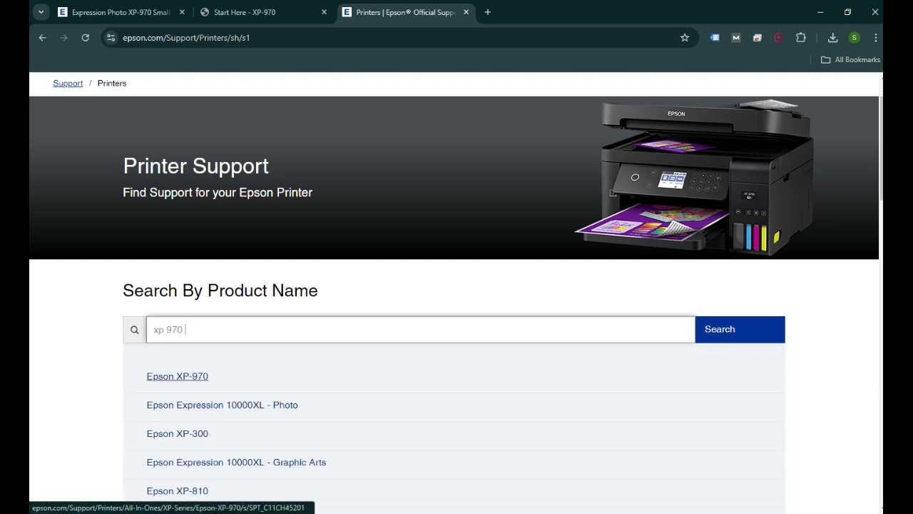
pyautogui.click(178, 376)
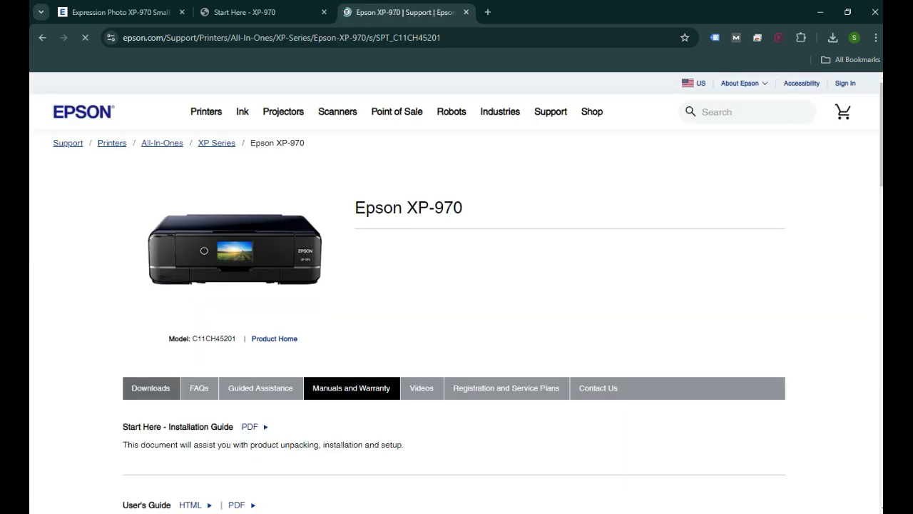
# Open the XP-970 Downloads section and browse the Operating System list.
pyautogui.click(151, 388)
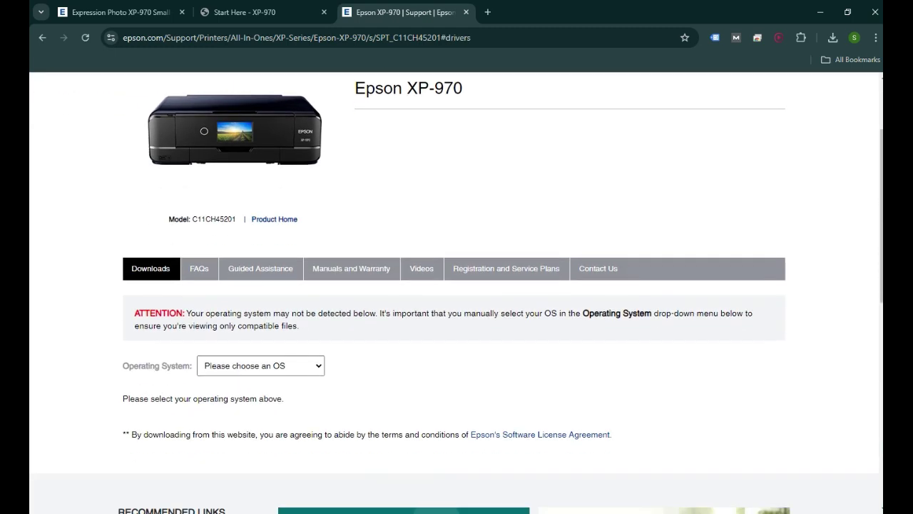
pyautogui.click(260, 365)
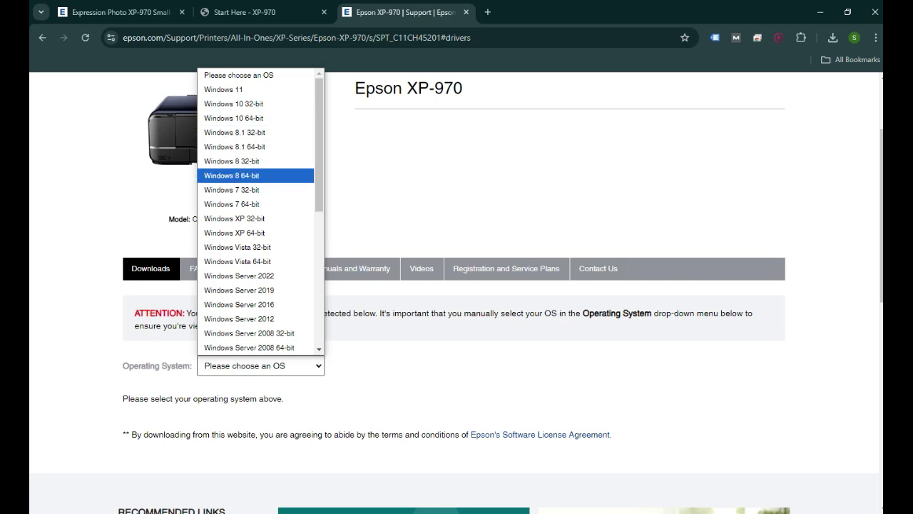
pyautogui.scroll(-2, 256, 205)
pyautogui.scroll(-3, 257, 200)
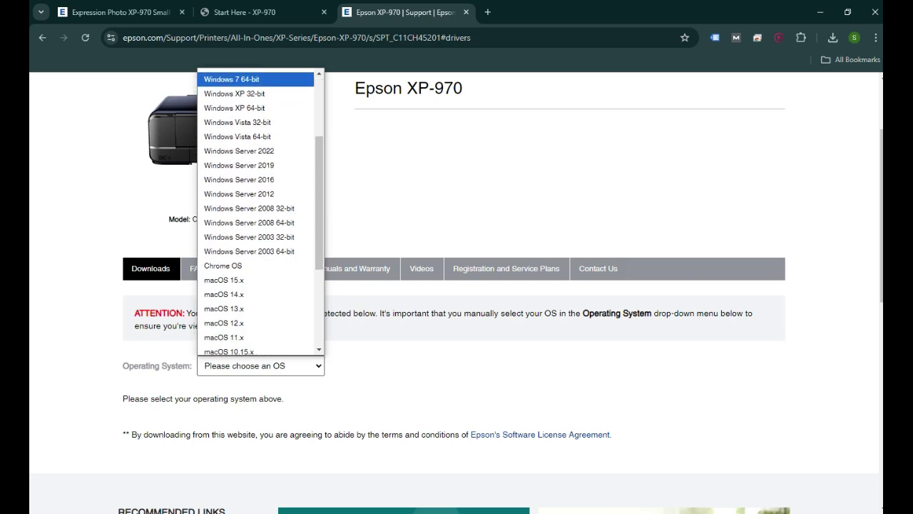
pyautogui.scroll(-4, 257, 200)
pyautogui.scroll(-1, 257, 200)
pyautogui.scroll(7, 256, 200)
pyautogui.scroll(-5, 257, 257)
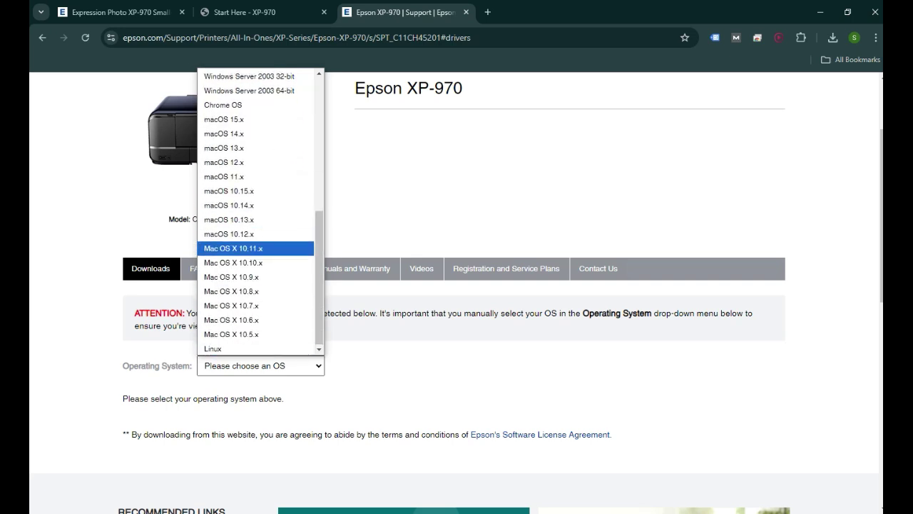
pyautogui.scroll(3, 257, 214)
pyautogui.scroll(2, 257, 215)
pyautogui.scroll(2, 257, 235)
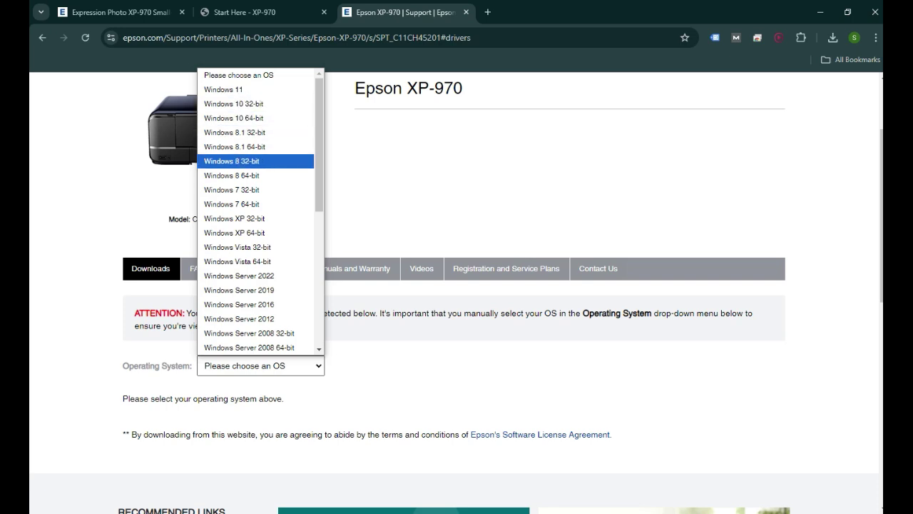
# Set the operating system filter to Windows 10 64-bit.
pyautogui.press('Escape')
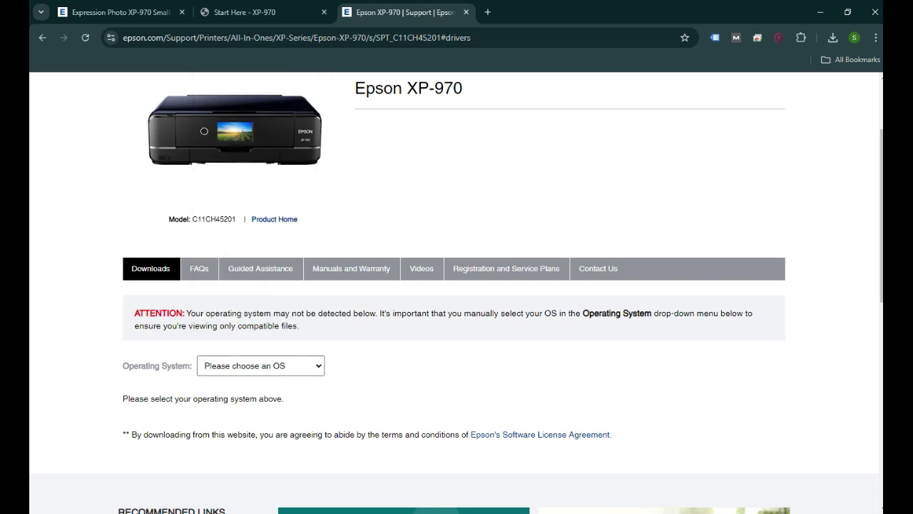
pyautogui.click(261, 365)
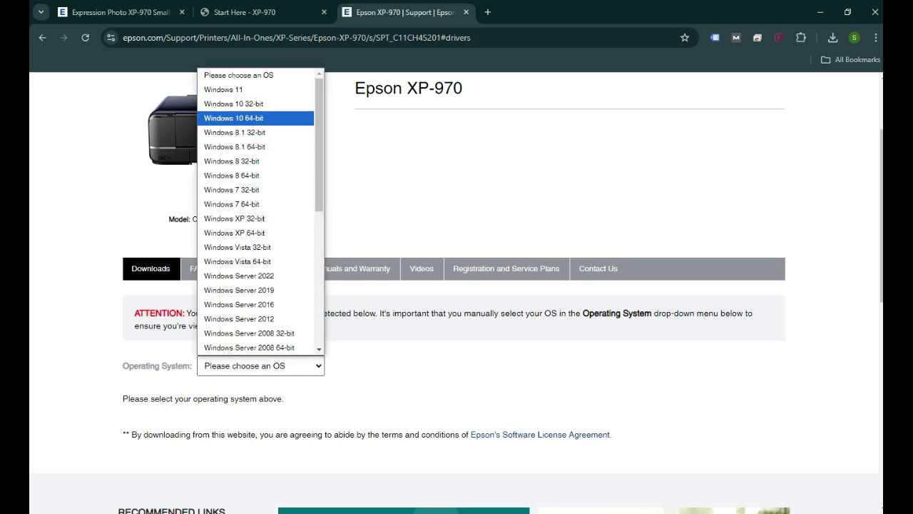
pyautogui.press('Return')
pyautogui.press('Tab')
pyautogui.press('Return')
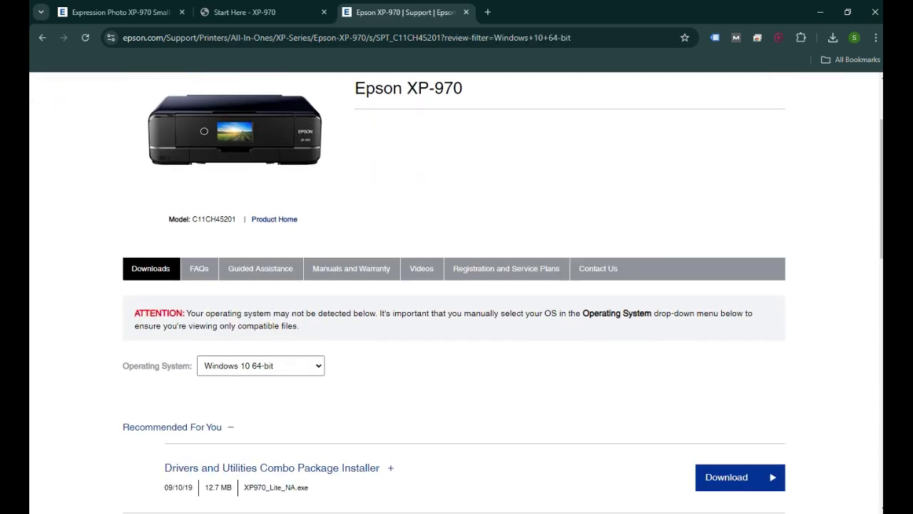
# Download the Drivers and Utilities Combo Package Installer (XP970_Lite_NA.exe) and verify it completed.
pyautogui.scroll(-2, 139, 333)
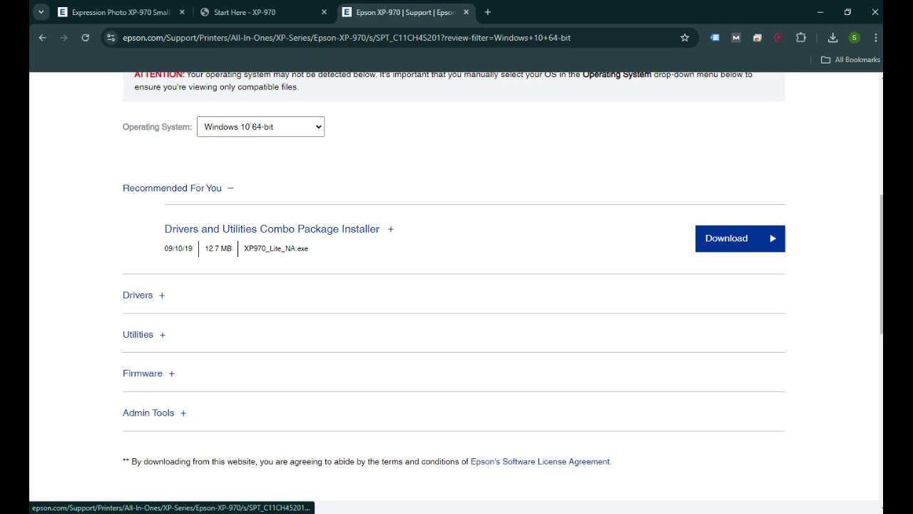
pyautogui.scroll(2, 285, 286)
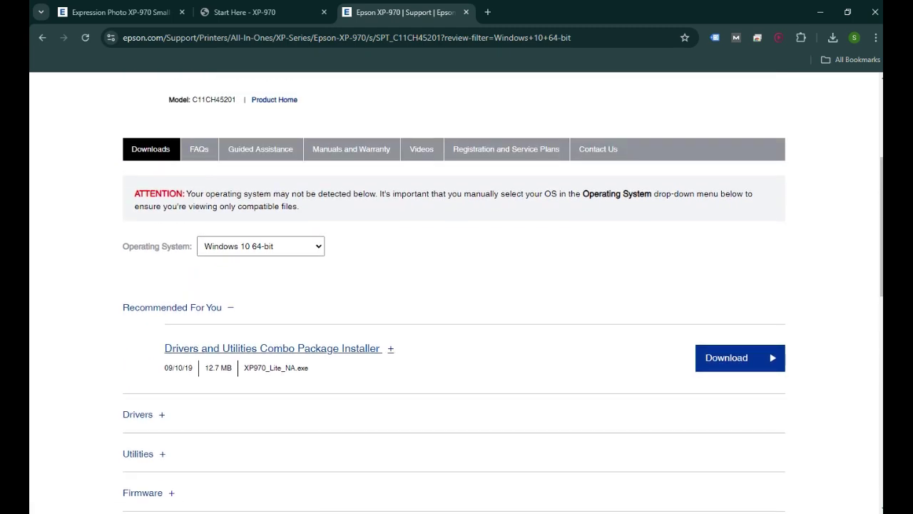
pyautogui.scroll(-2, 138, 295)
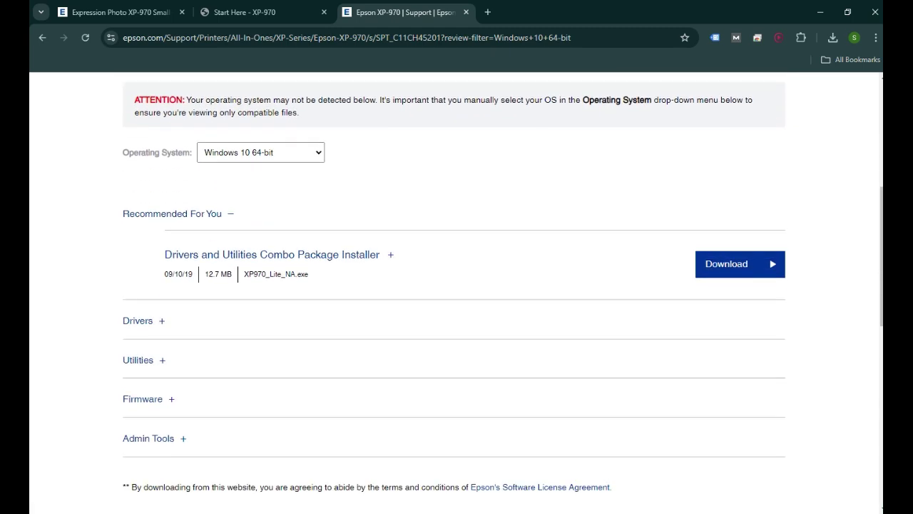
pyautogui.scroll(1, 143, 329)
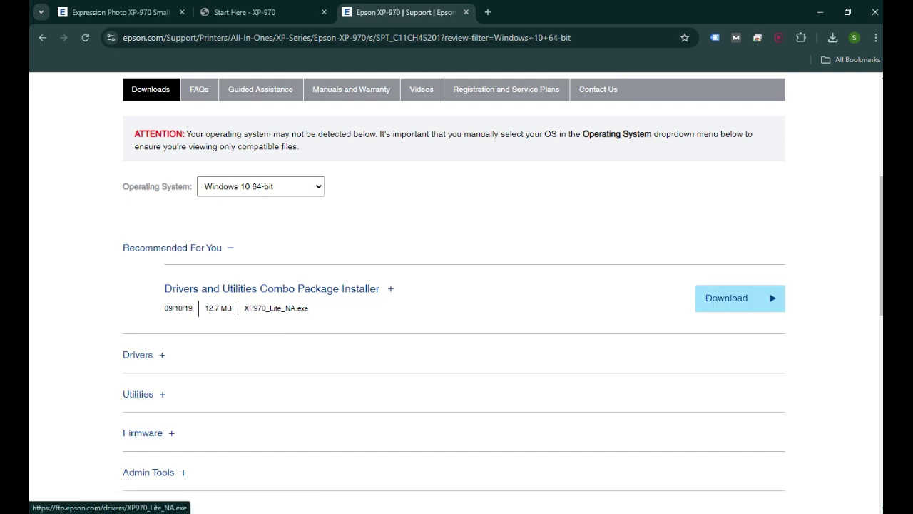
pyautogui.click(735, 297)
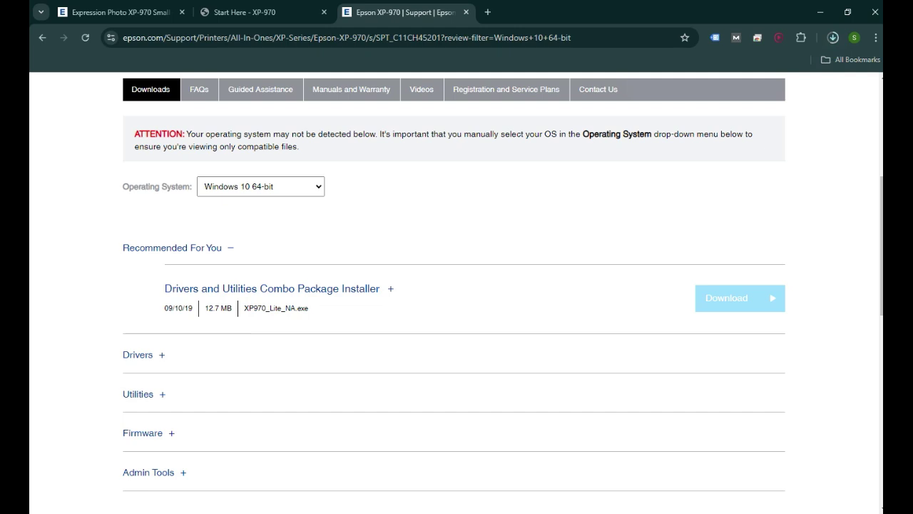
pyautogui.click(832, 37)
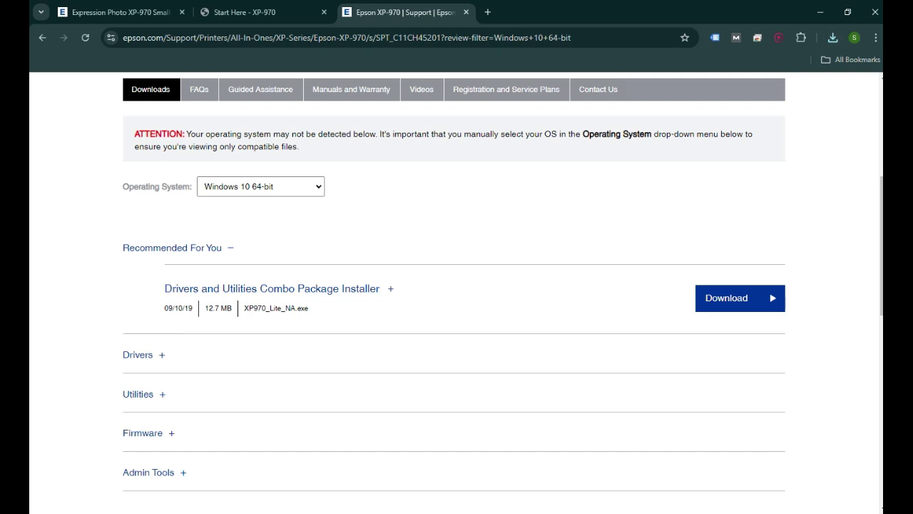
pyautogui.scroll(2, 457, 293)
pyautogui.scroll(3, 457, 293)
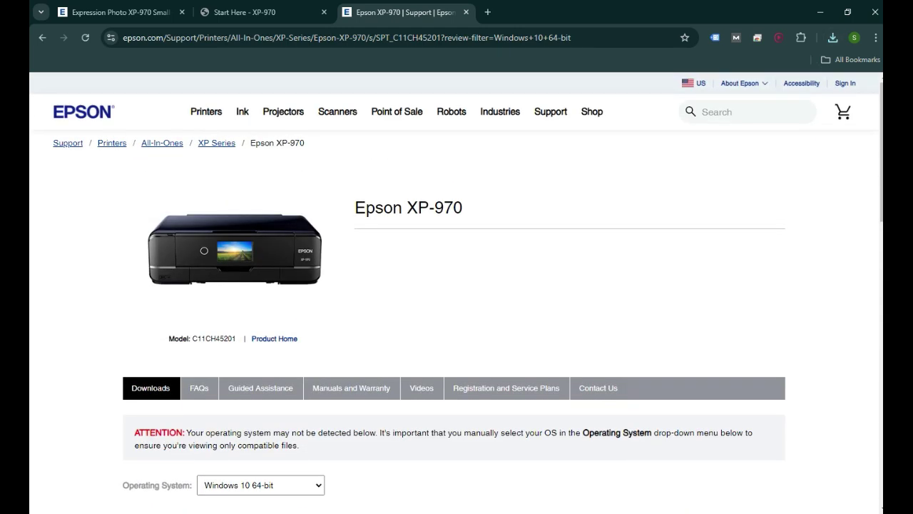
pyautogui.scroll(-1, 457, 293)
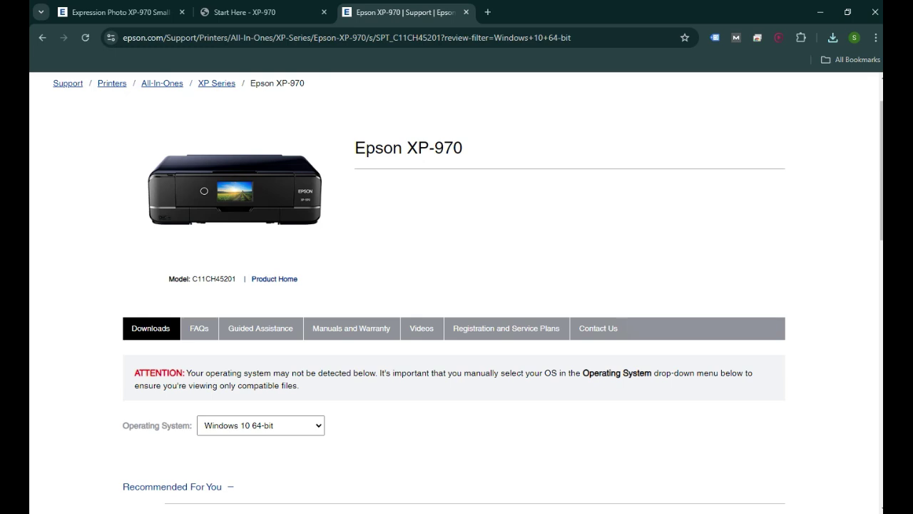
pyautogui.scroll(-3, 172, 311)
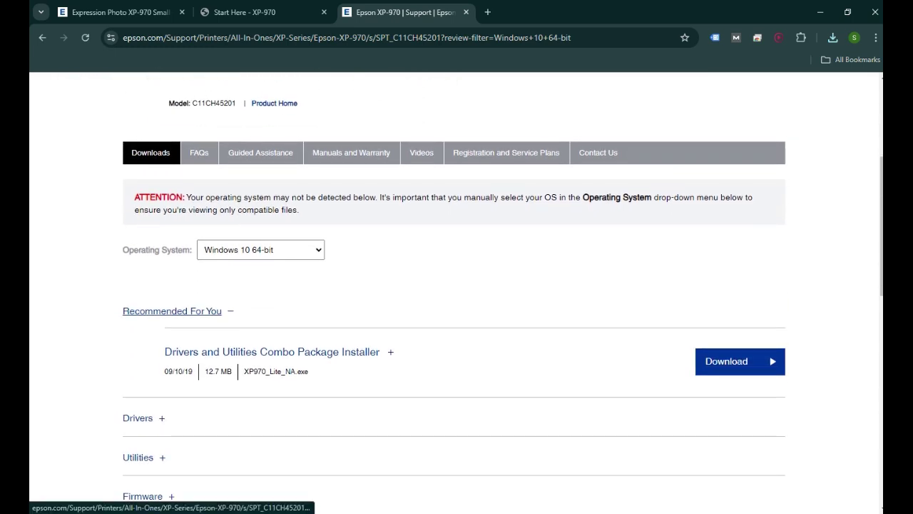
pyautogui.scroll(2, 172, 311)
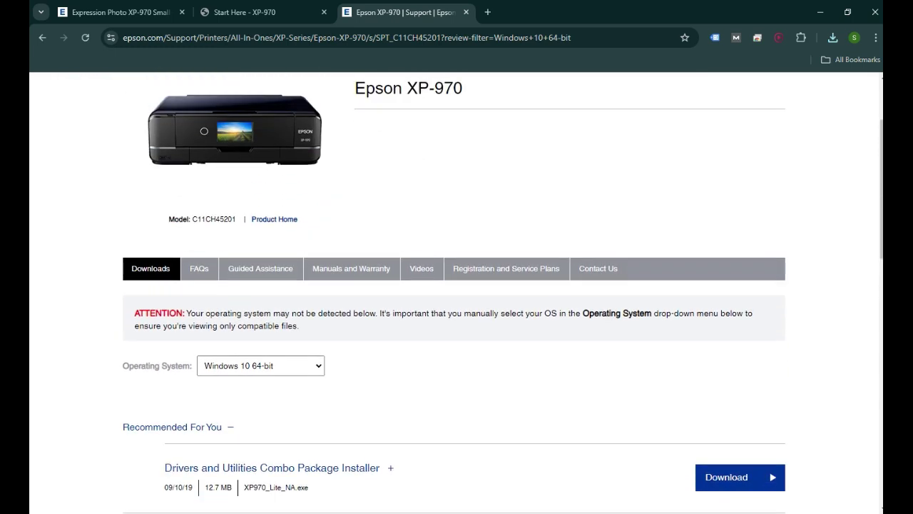